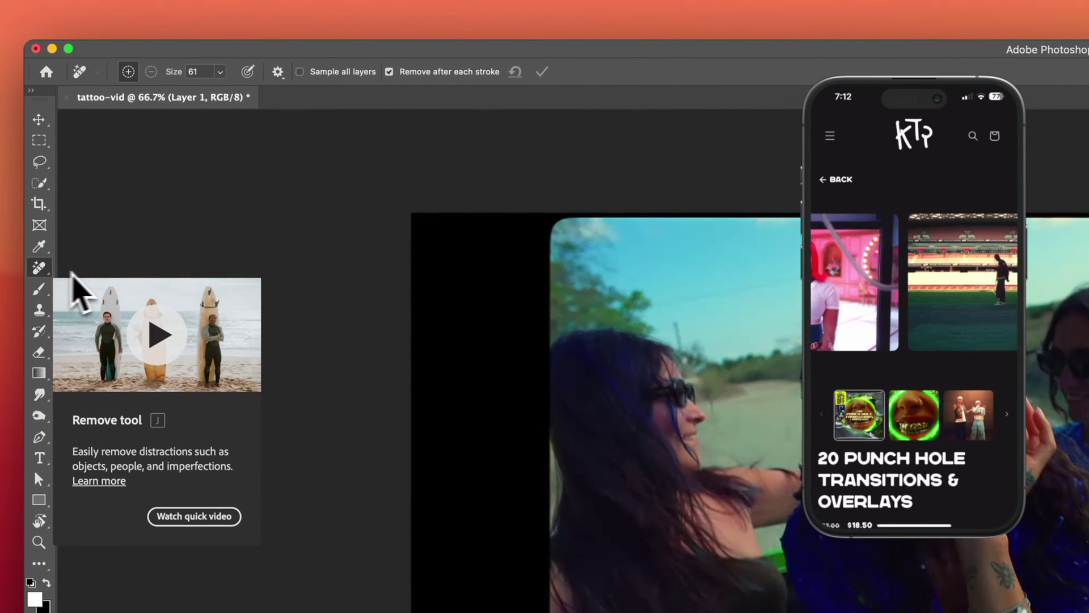
Choose the Remove tool from the group of healing tools, after briefly switching to the Spot Healing Brush tool.
{"action": "right_click", "coordinate": [37, 271]}
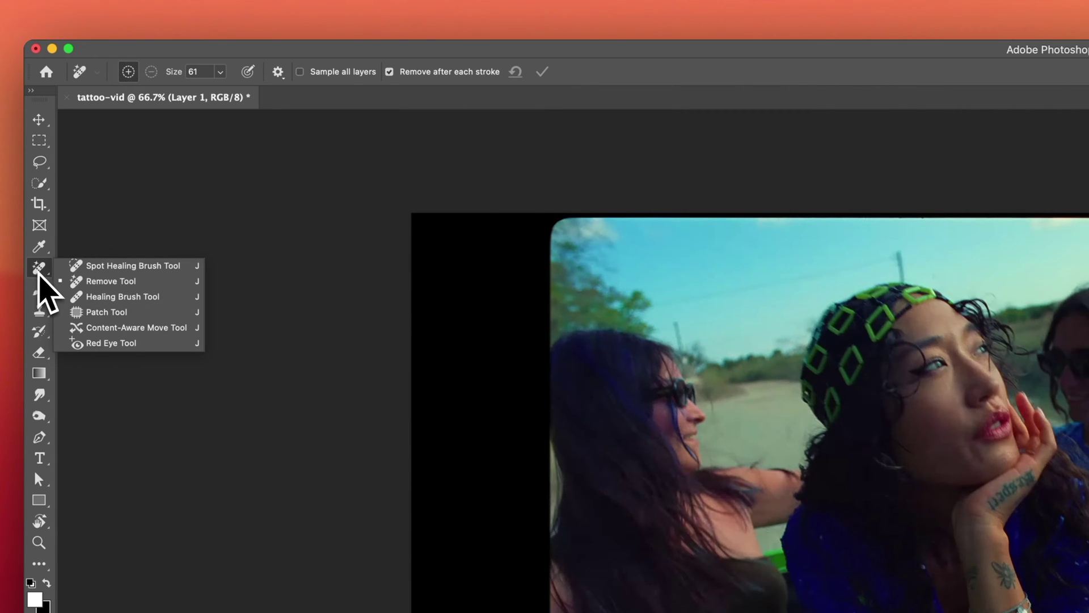
{"action": "left_click", "coordinate": [43, 273]}
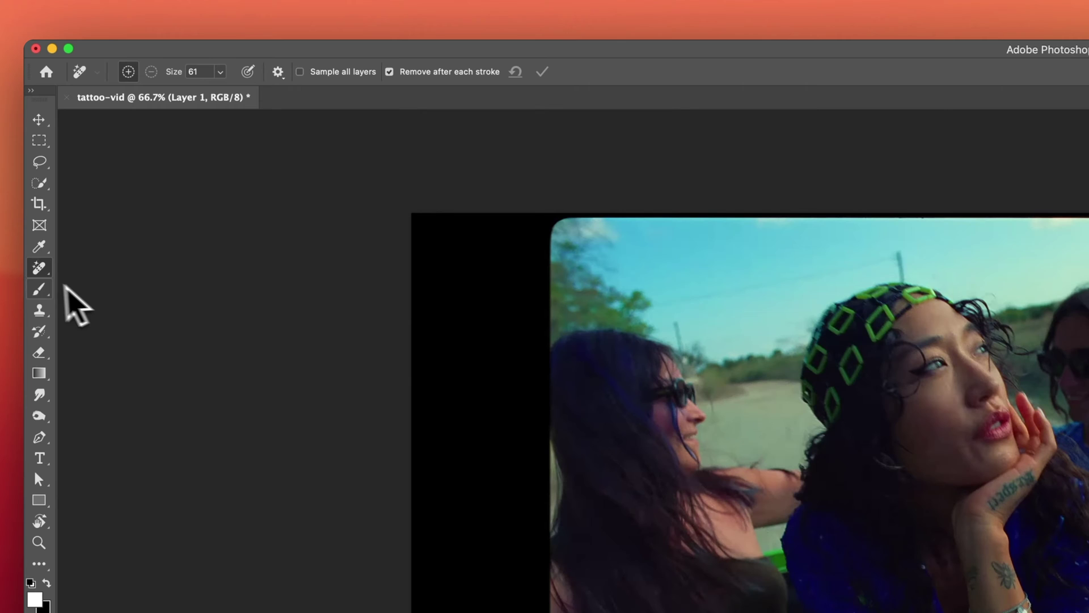
{"action": "right_click", "coordinate": [39, 269]}
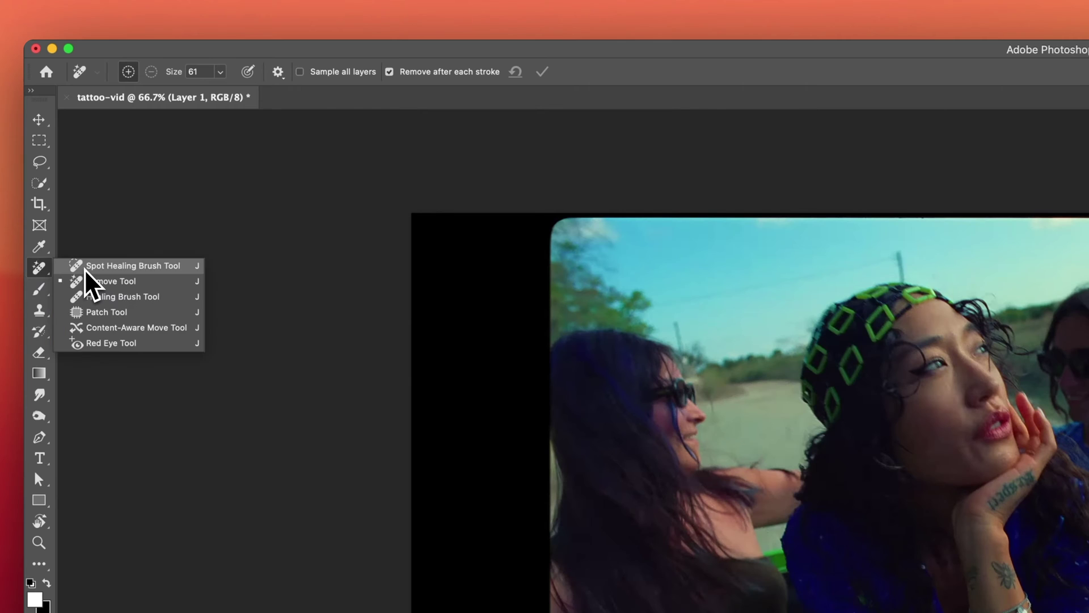
{"action": "left_click", "coordinate": [154, 267]}
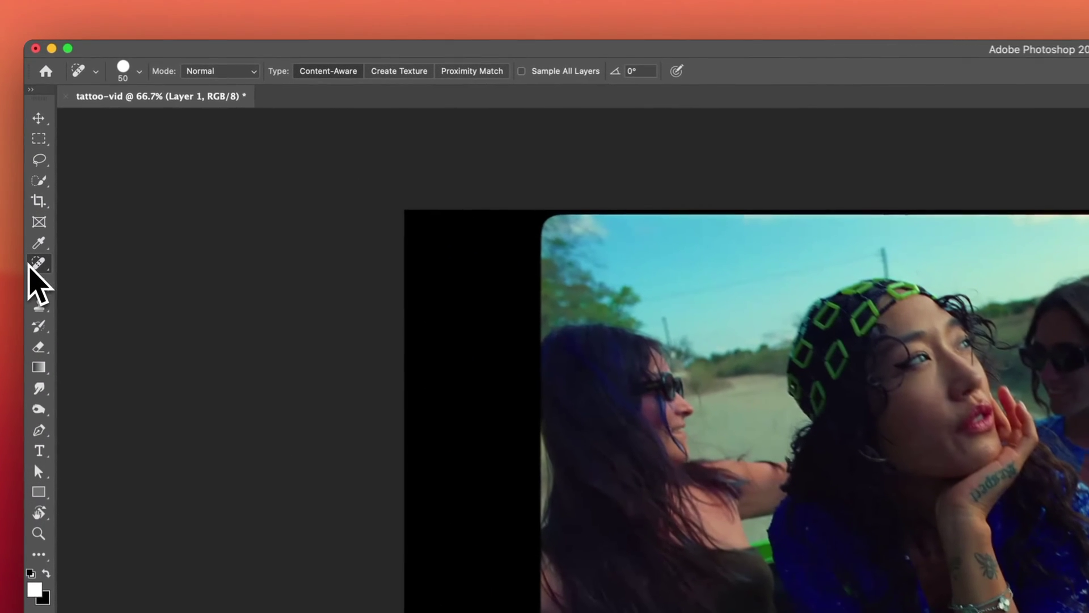
{"action": "right_click", "coordinate": [31, 265]}
{"action": "left_click", "coordinate": [102, 275]}
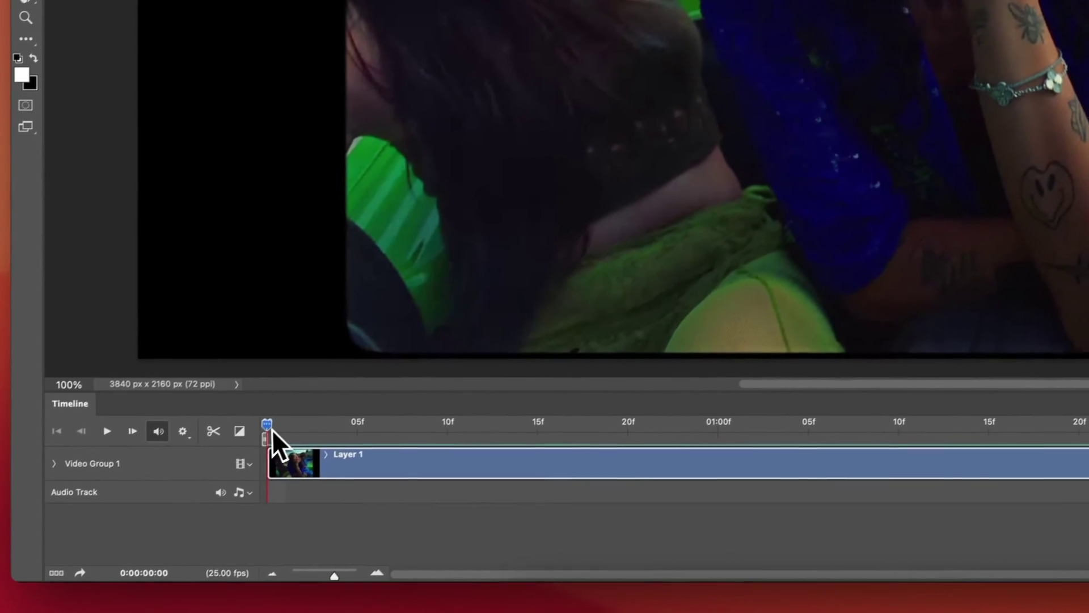
Go to the clip's first frame and paint over the tattoos on the middle woman's forearm with the Remove tool.
{"action": "mouse_move", "coordinate": [153, 497]}
{"action": "left_mouse_down"}
{"action": "mouse_move", "coordinate": [171, 497]}
{"action": "mouse_move", "coordinate": [151, 495]}
{"action": "left_mouse_up"}
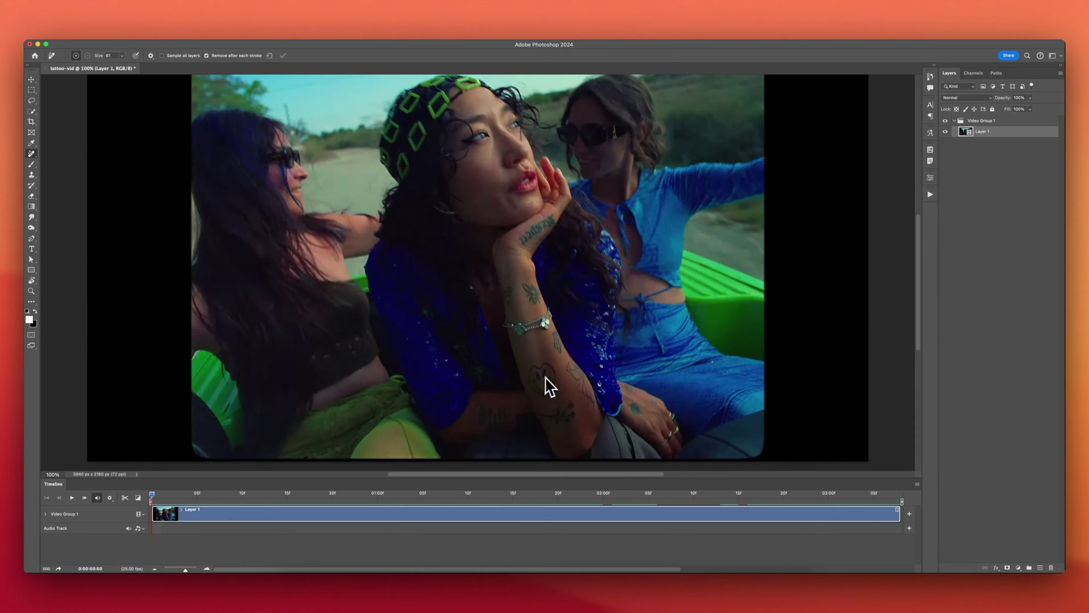
{"action": "scroll", "coordinate": [550, 377], "scroll_direction": "down", "scroll_amount": 2}
{"action": "key", "text": "super+plus"}
{"action": "scroll", "coordinate": [557, 374], "scroll_direction": "down", "scroll_amount": 3}
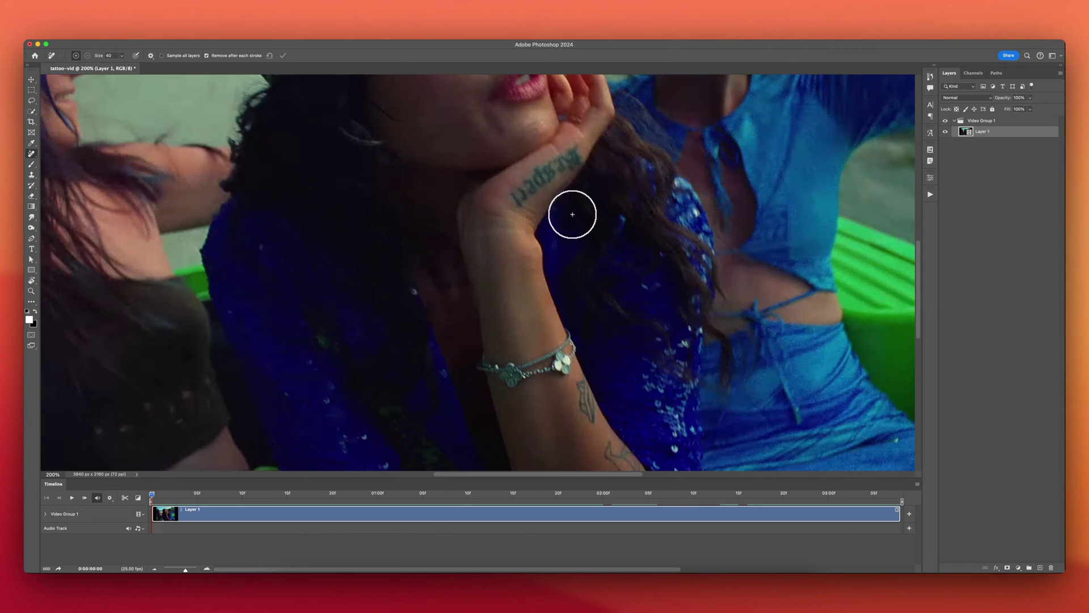
{"action": "scroll", "coordinate": [567, 203], "scroll_direction": "down", "scroll_amount": 5}
{"action": "left_click_drag", "start_coordinate": [663, 401], "coordinate": [632, 310]}
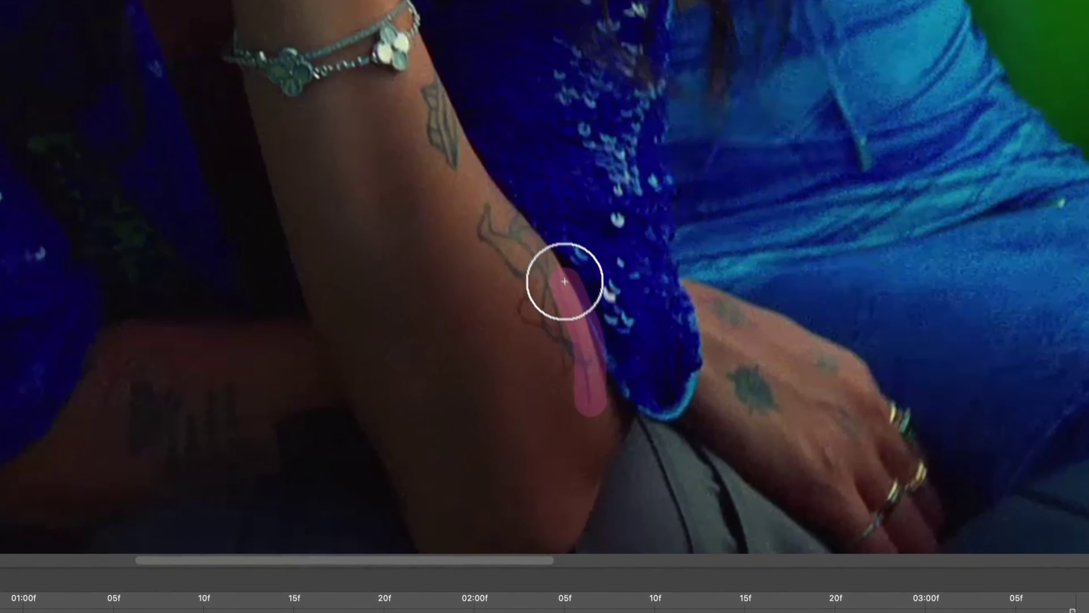
{"action": "left_click_drag", "start_coordinate": [525, 257], "coordinate": [534, 314]}
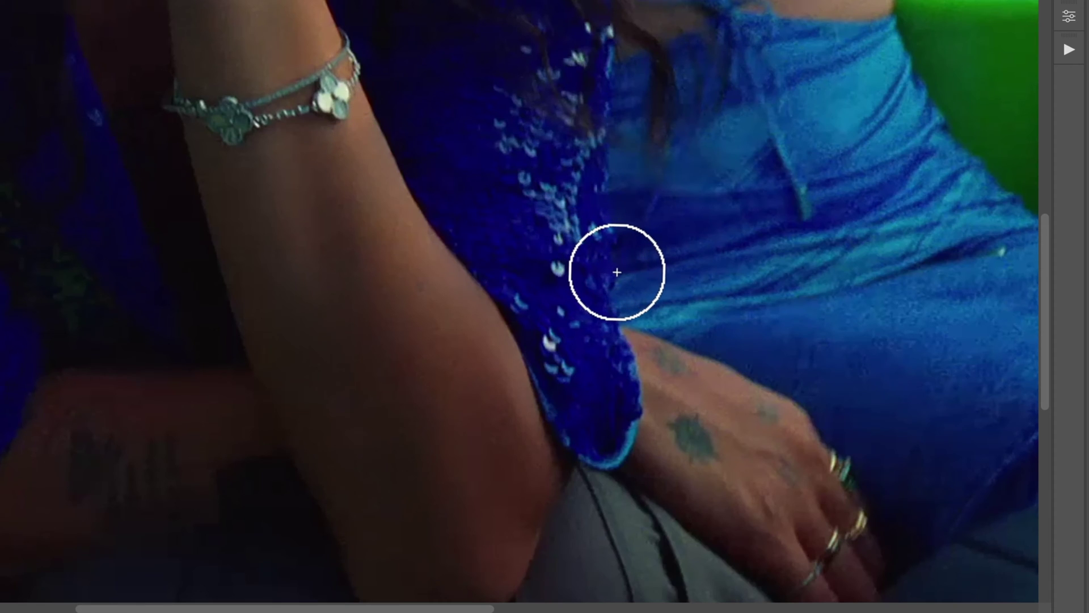
{"action": "key", "text": "super+minus"}
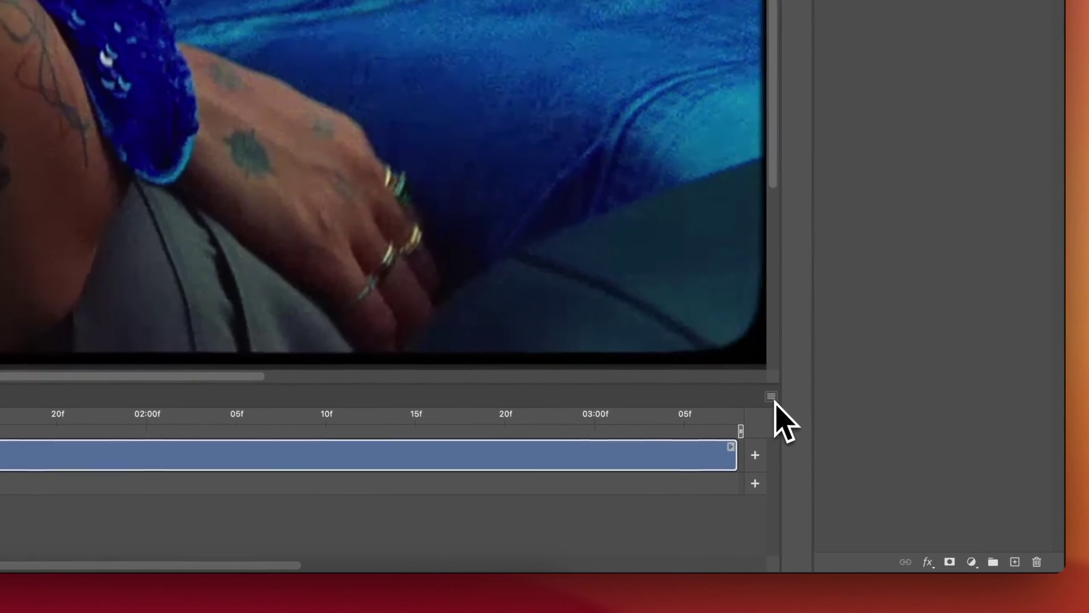
Enable the timeline shortcut keys and use them to play the clip and step through its frames in both directions.
{"action": "left_click", "coordinate": [772, 397]}
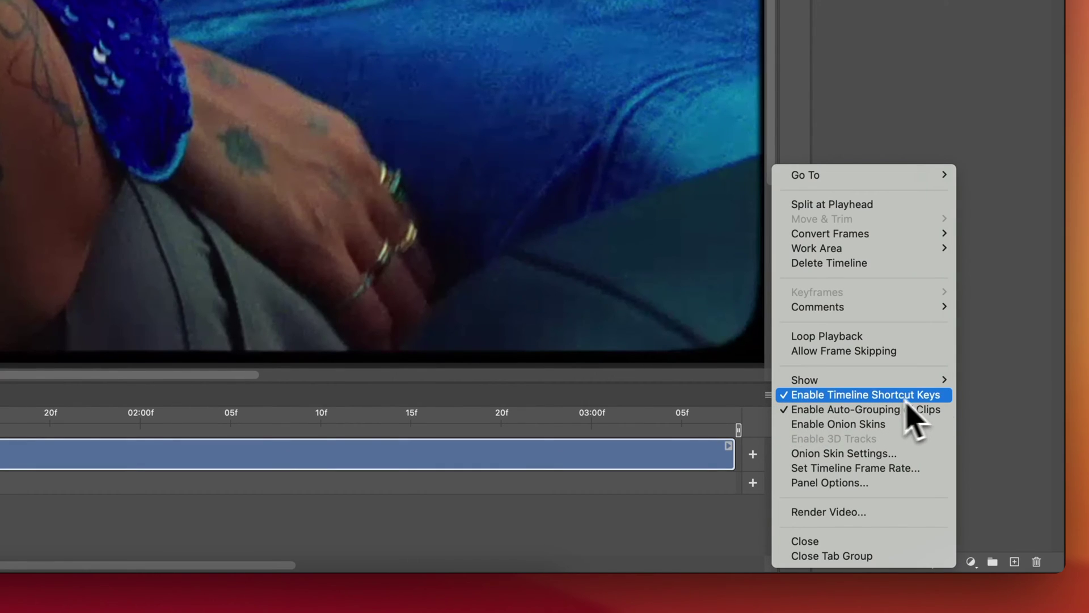
{"action": "left_click", "coordinate": [810, 398]}
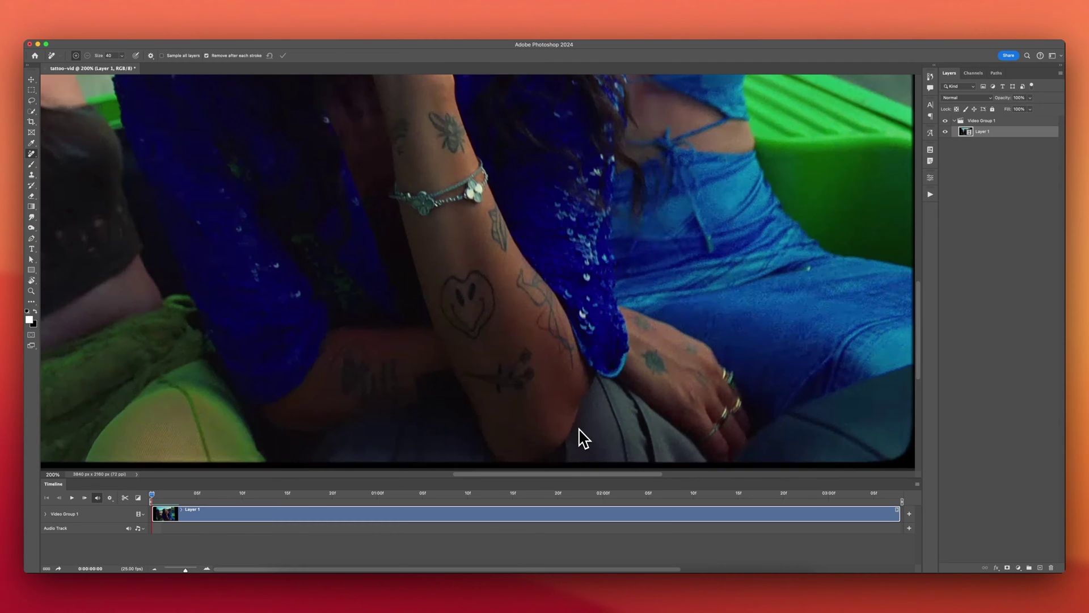
{"action": "key", "text": "space"}
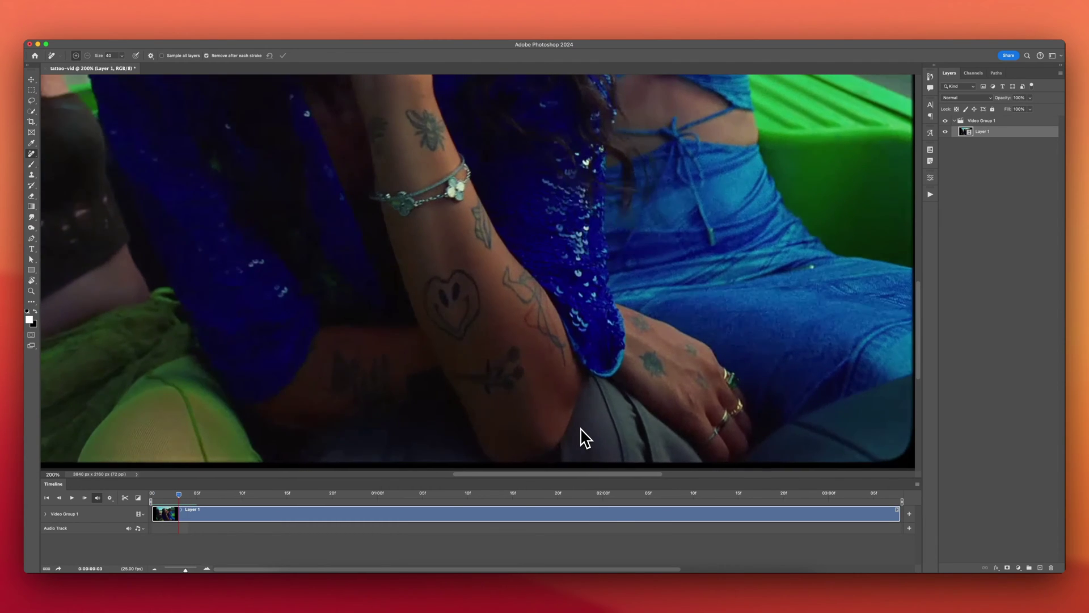
{"action": "key", "text": "Right"}
{"action": "key", "text": "Right"}
{"action": "key", "text": "Right"}
{"action": "key", "text": "Left"}
{"action": "key", "text": "Left"}
{"action": "key", "text": "Left"}
{"action": "key", "text": "Left"}
{"action": "key", "text": "Left"}
{"action": "key", "text": "Left"}
{"action": "key", "text": "space"}
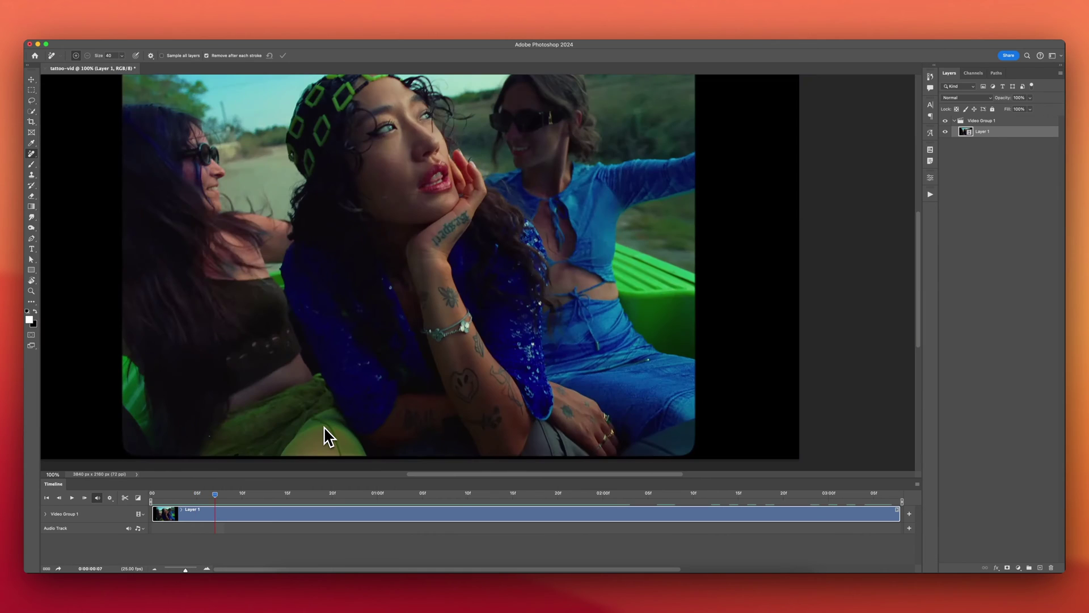
Enlarge the Remove tool brush and remove the smiling heart tattoo from the middle woman's forearm in frame 7.
{"action": "left_click_drag", "start_coordinate": [465, 400], "coordinate": [469, 373]}
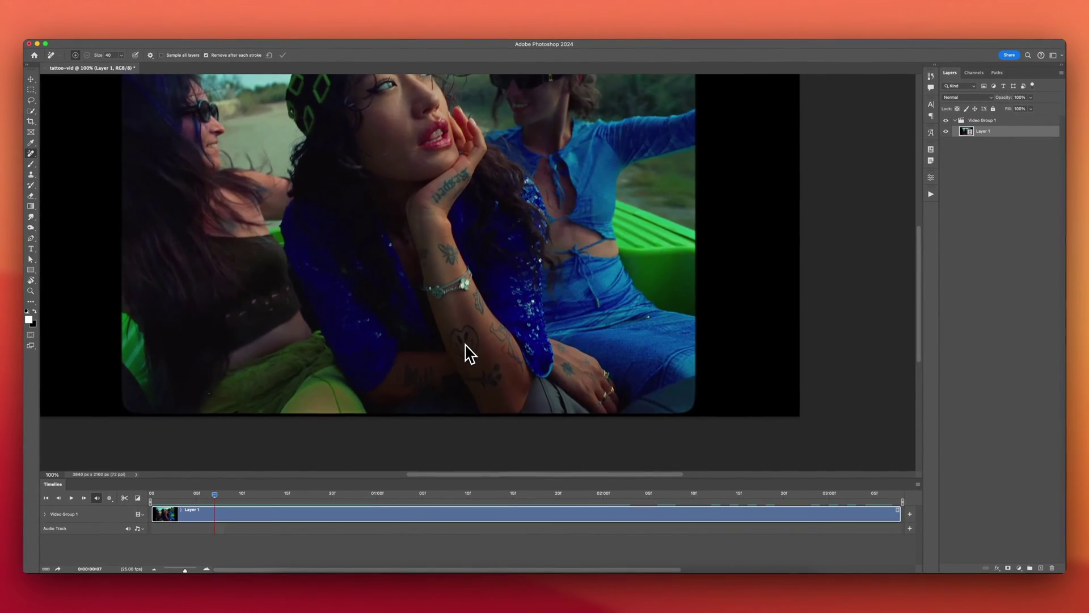
{"action": "key", "text": "]"}
{"action": "key", "text": "]"}
{"action": "key", "text": "]"}
{"action": "key", "text": "]"}
{"action": "key", "text": "]"}
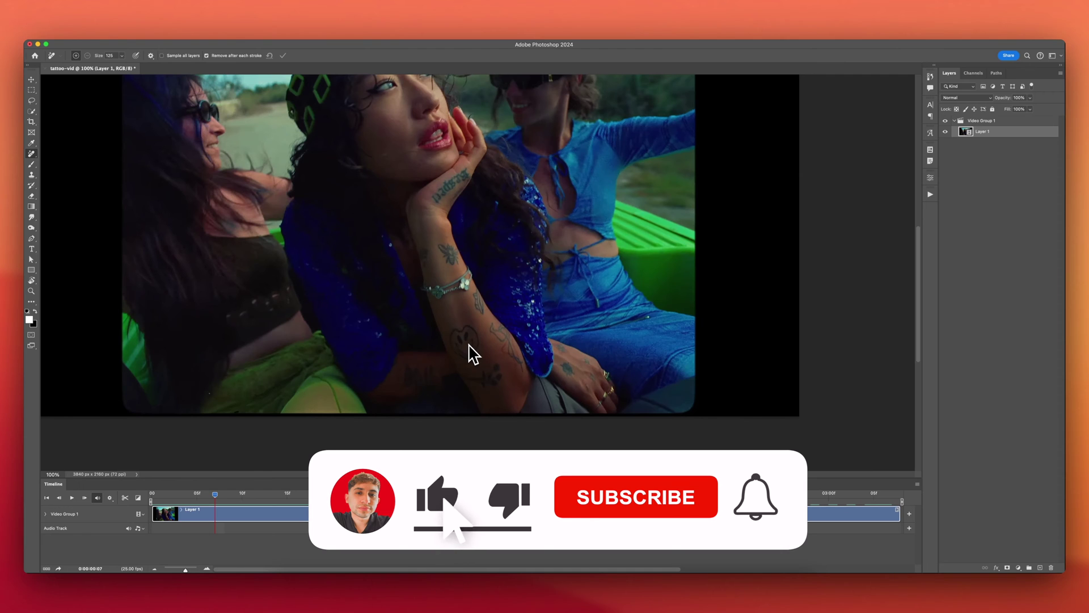
{"action": "key", "text": "bracketright"}
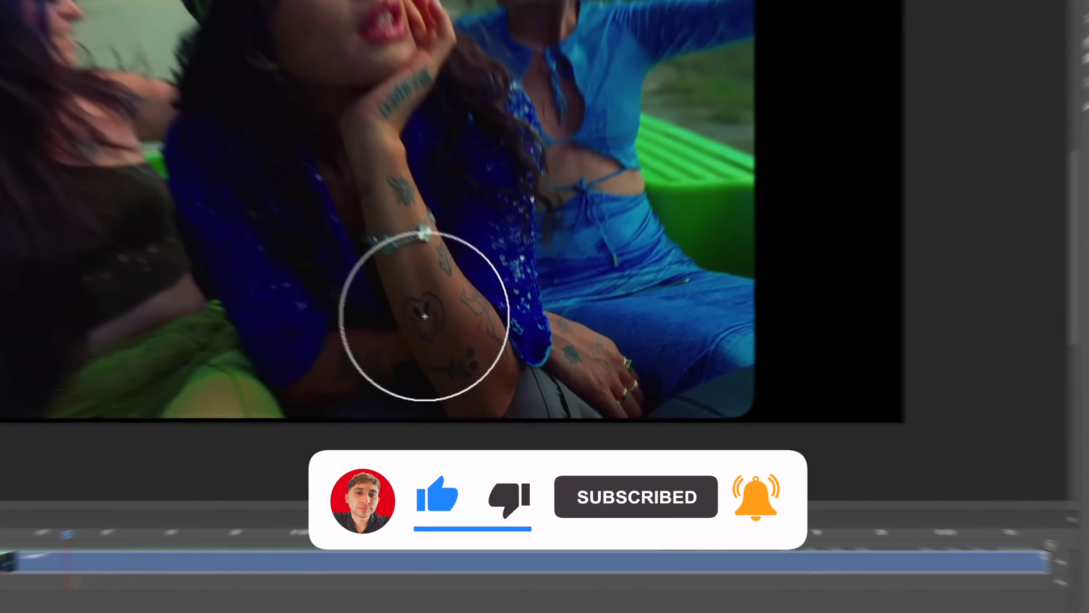
{"action": "left_click", "coordinate": [464, 341]}
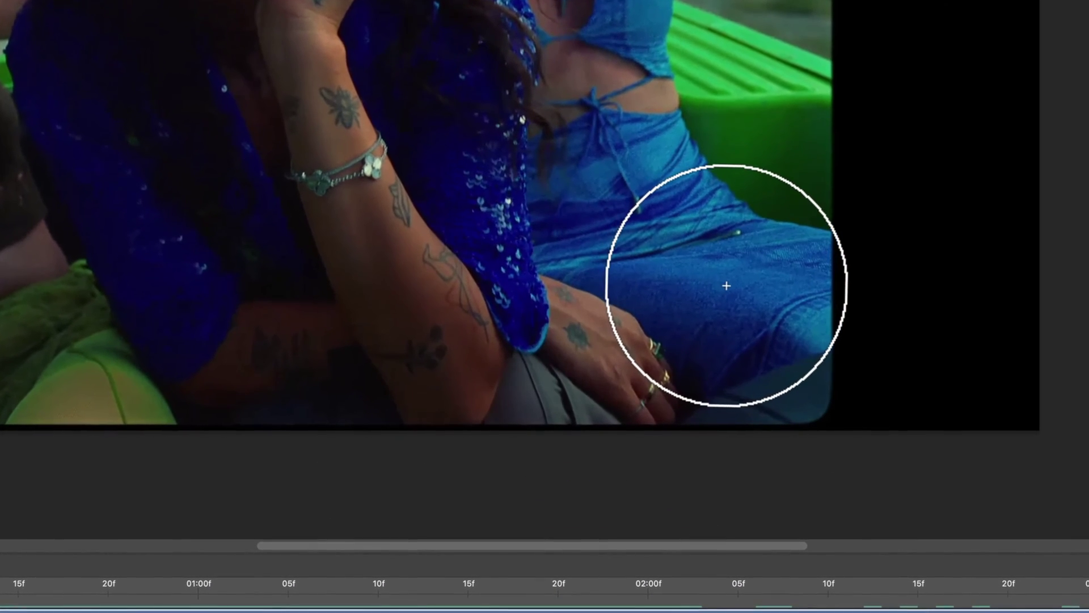
Remove the smiling heart tattoo from the forearm in each of the next two frames, 8 and 9, and enlarge the brush.
{"action": "key", "text": "Right"}
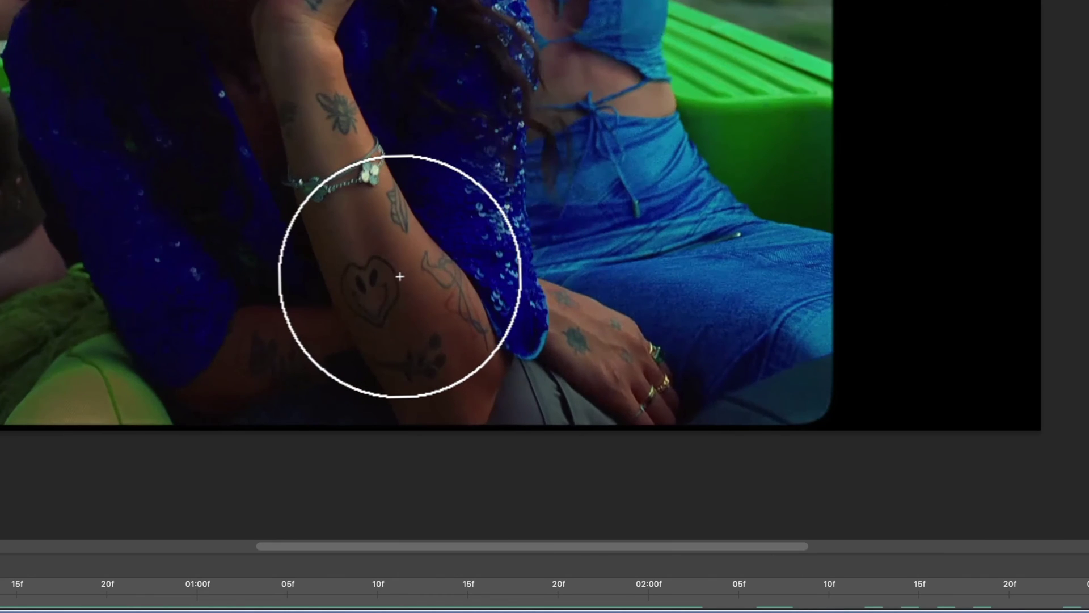
{"action": "left_click", "coordinate": [372, 289]}
{"action": "key", "text": "Right"}
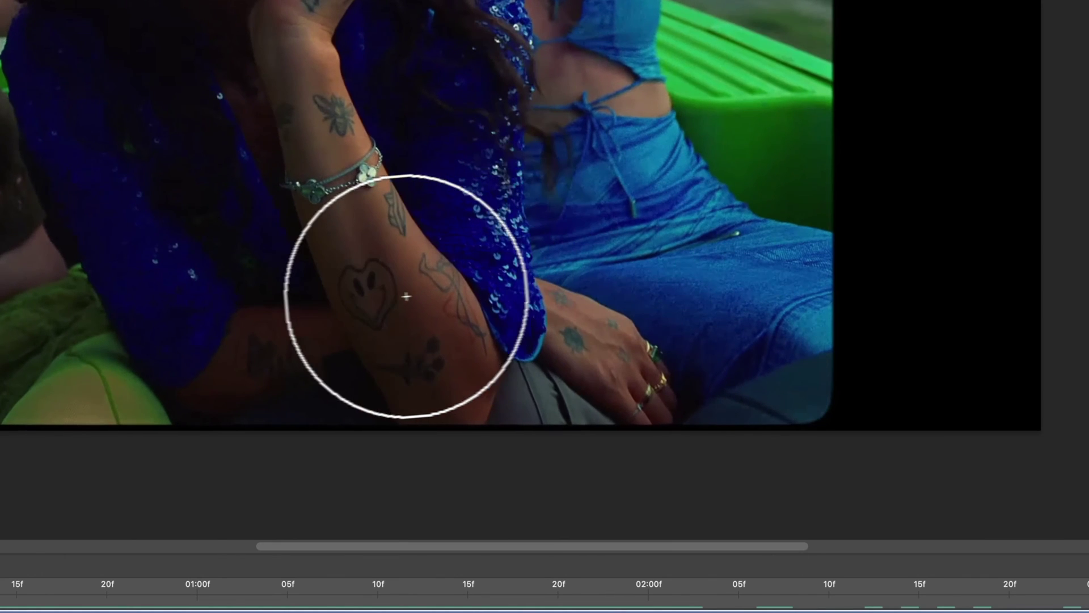
{"action": "left_click", "coordinate": [370, 293]}
{"action": "left_click", "coordinate": [363, 289]}
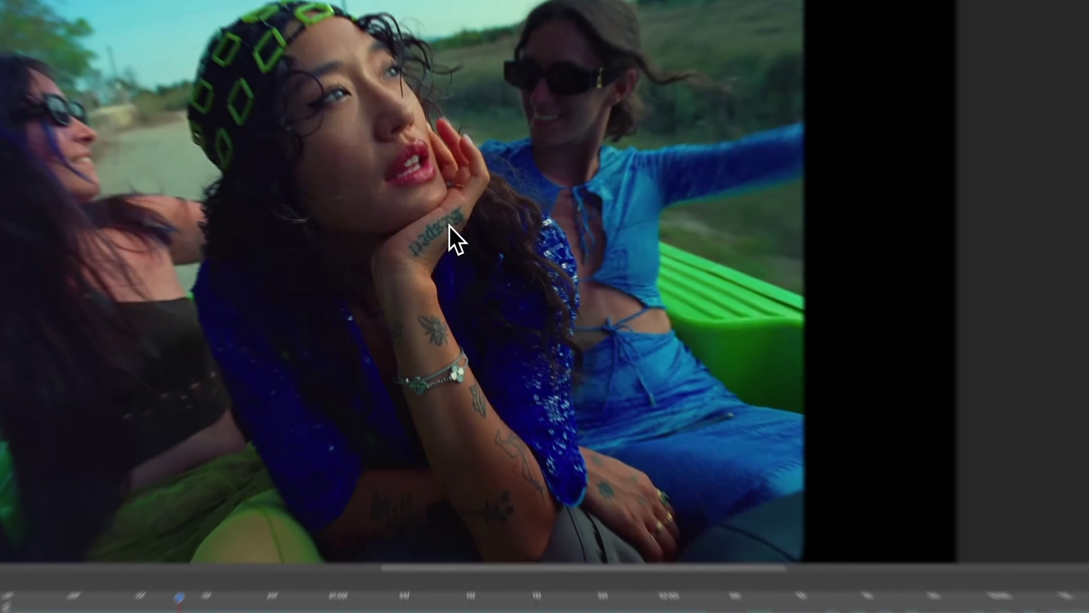
{"action": "key", "text": "bracketright"}
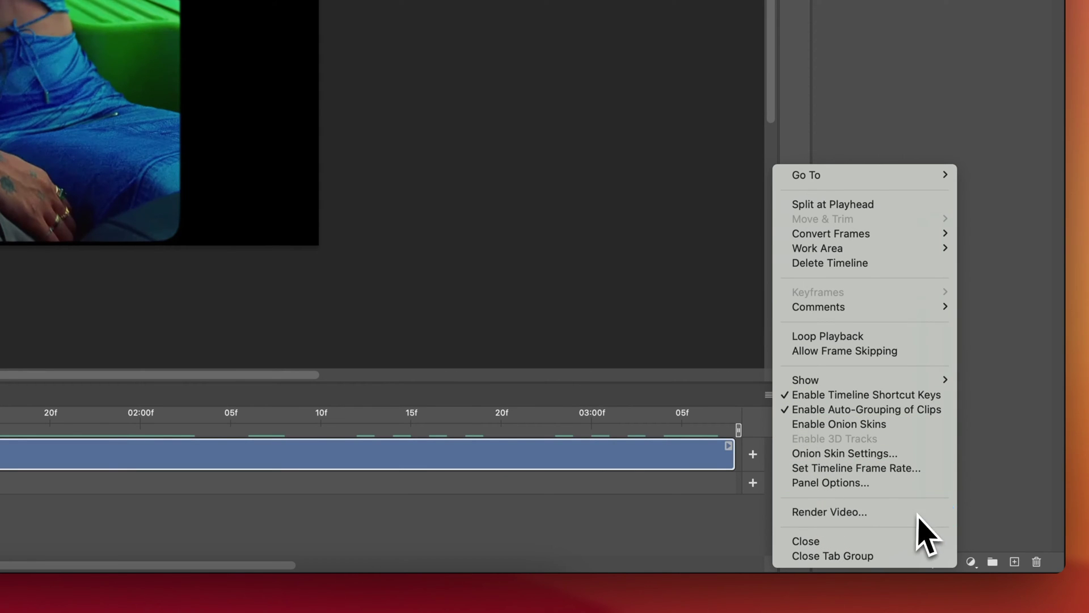
Open the Render Video settings, try Photoshop Image Sequence as the output type and set it back to Adobe Media Encoder.
{"action": "left_click", "coordinate": [626, 483]}
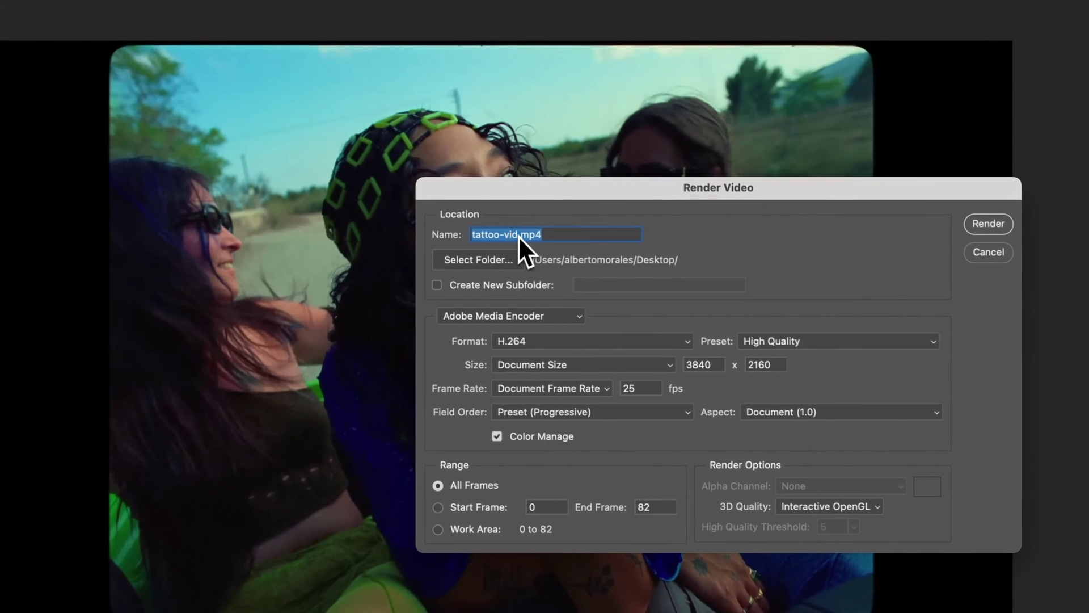
{"action": "left_click_drag", "start_coordinate": [519, 237], "coordinate": [390, 233]}
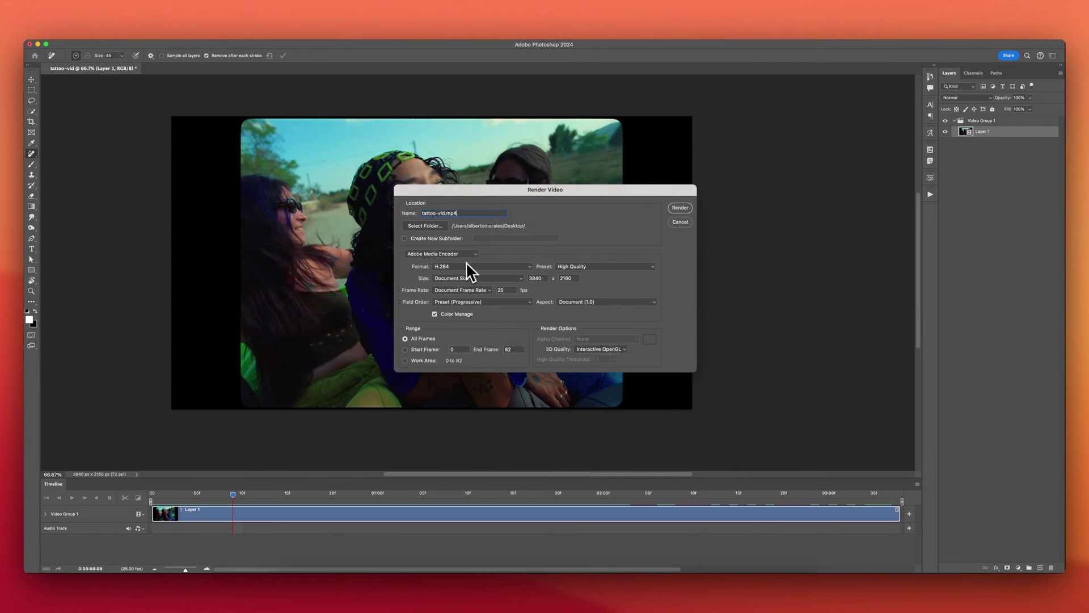
{"action": "left_click", "coordinate": [445, 253]}
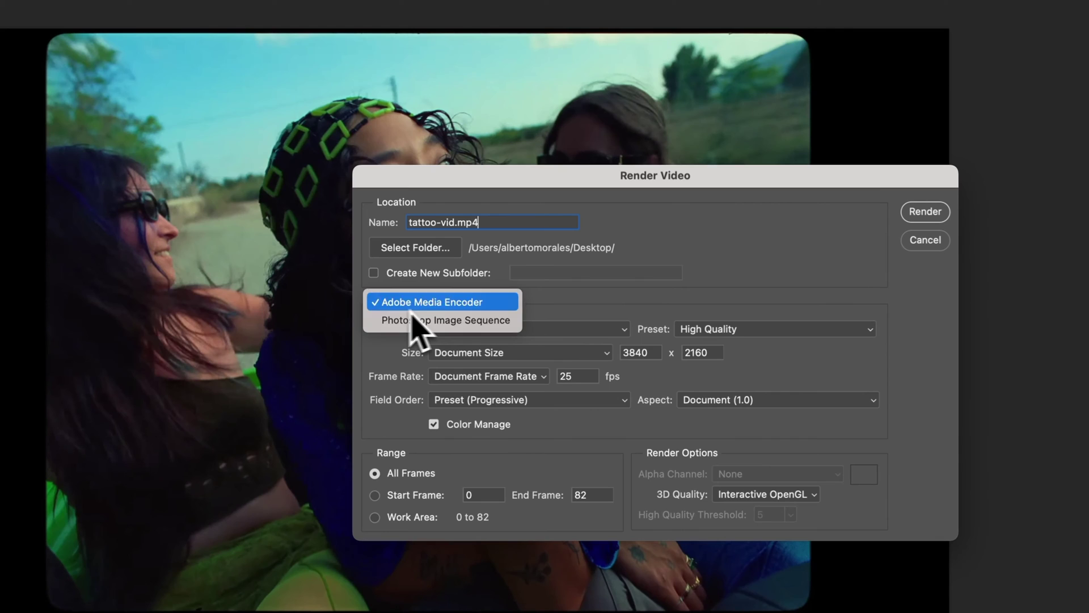
{"action": "left_click", "coordinate": [420, 320]}
{"action": "left_click", "coordinate": [467, 306]}
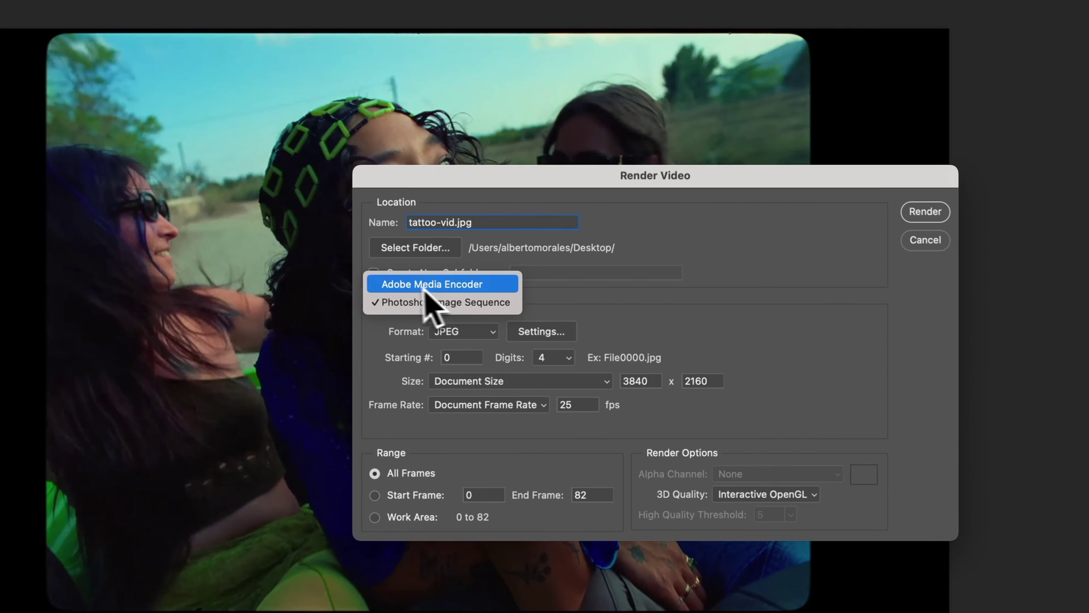
{"action": "left_click", "coordinate": [493, 287]}
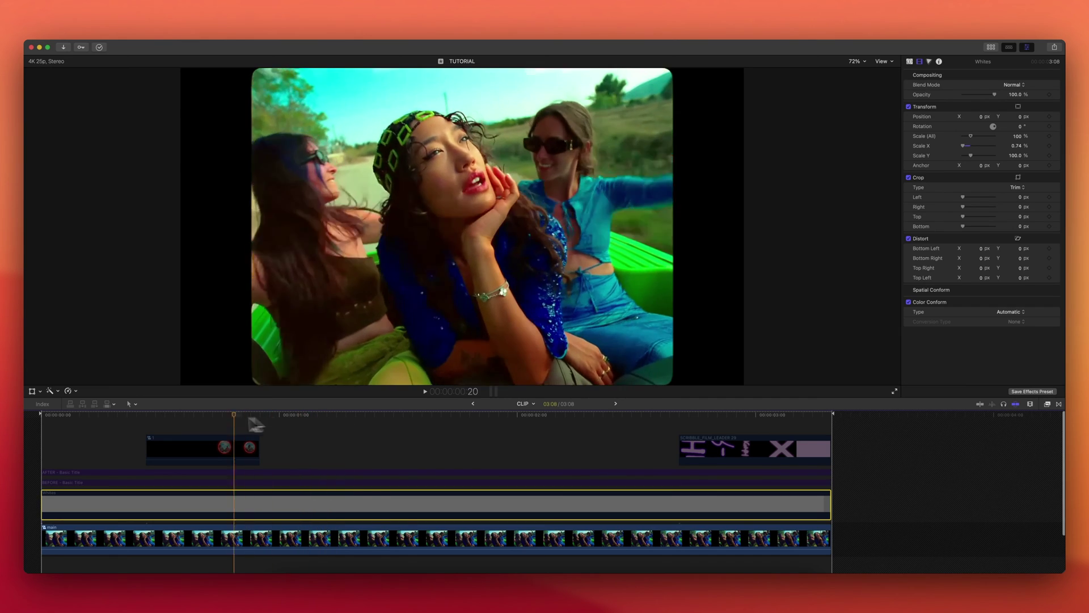
Select the main clip in the timeline and look through the looks available for its Custom LUT effect.
{"action": "scroll", "coordinate": [358, 440], "scroll_direction": "down", "scroll_amount": 2}
{"action": "left_click", "coordinate": [353, 504]}
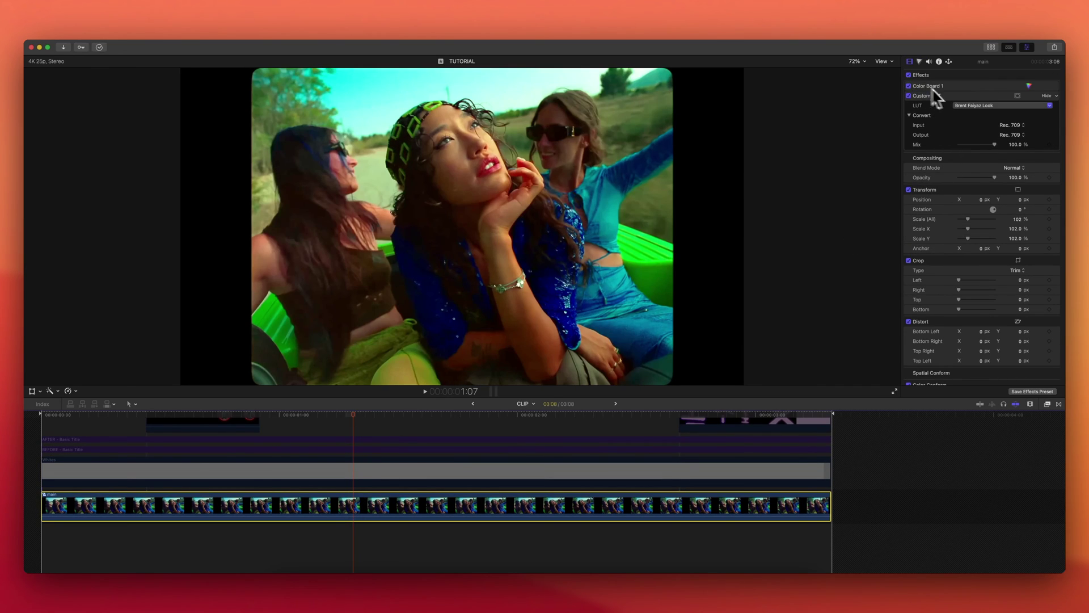
{"action": "left_click", "coordinate": [972, 105]}
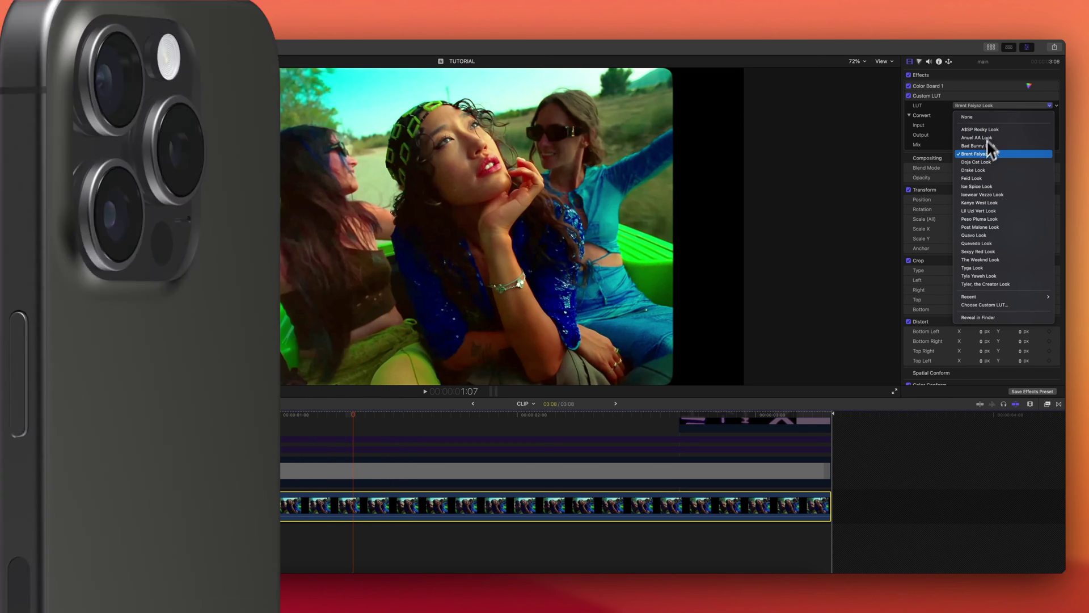
{"action": "left_click", "coordinate": [949, 109]}
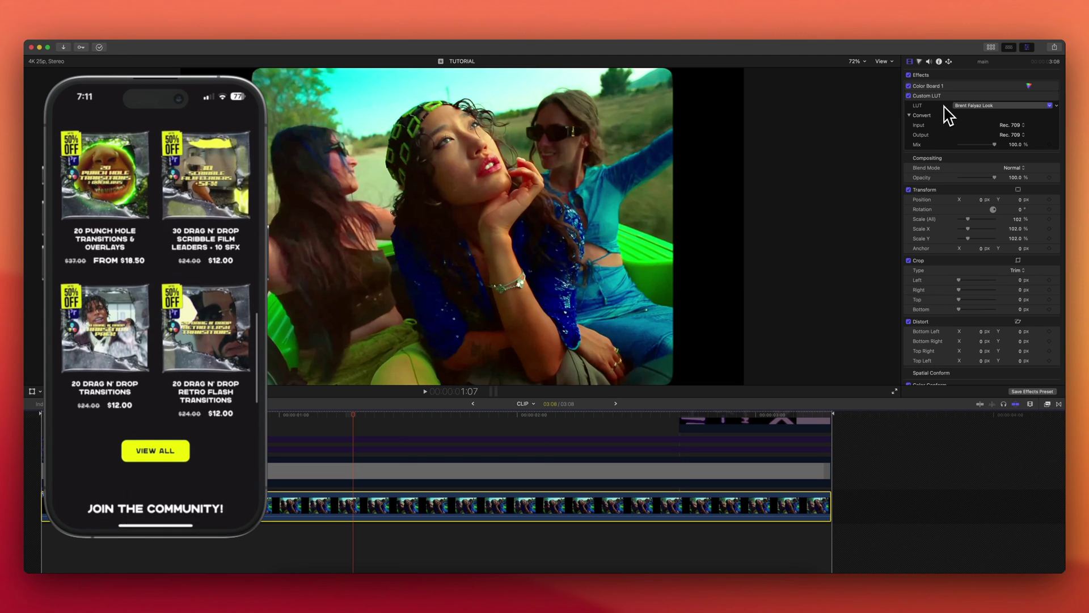
Compare the main clip with and without its Custom LUT, and turn off all of the clip's effects.
{"action": "left_click", "coordinate": [909, 96]}
{"action": "left_click", "coordinate": [909, 96]}
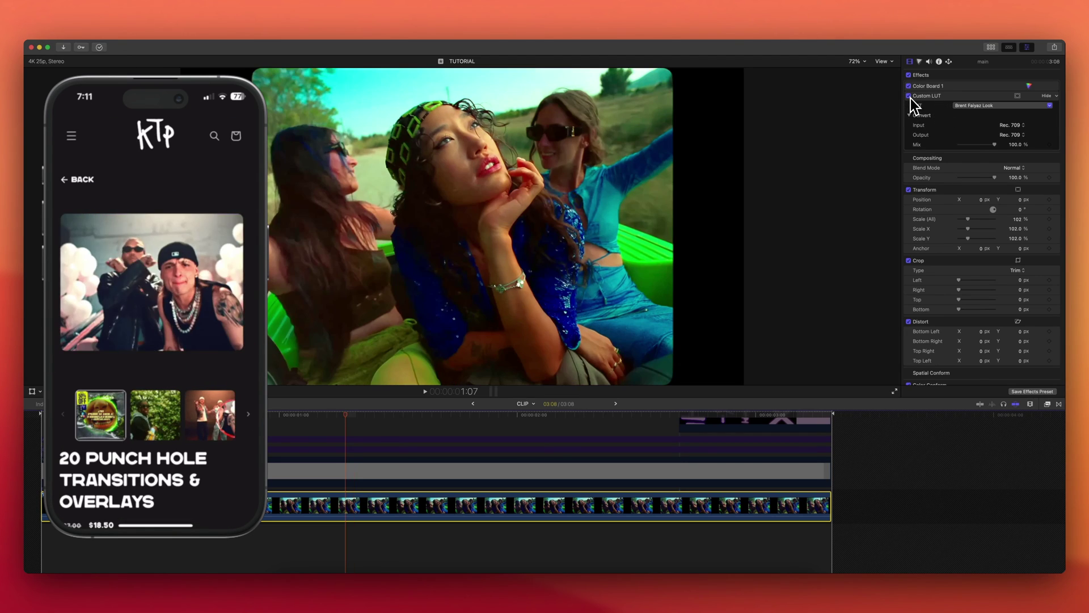
{"action": "left_click", "coordinate": [909, 95]}
{"action": "left_click", "coordinate": [909, 95]}
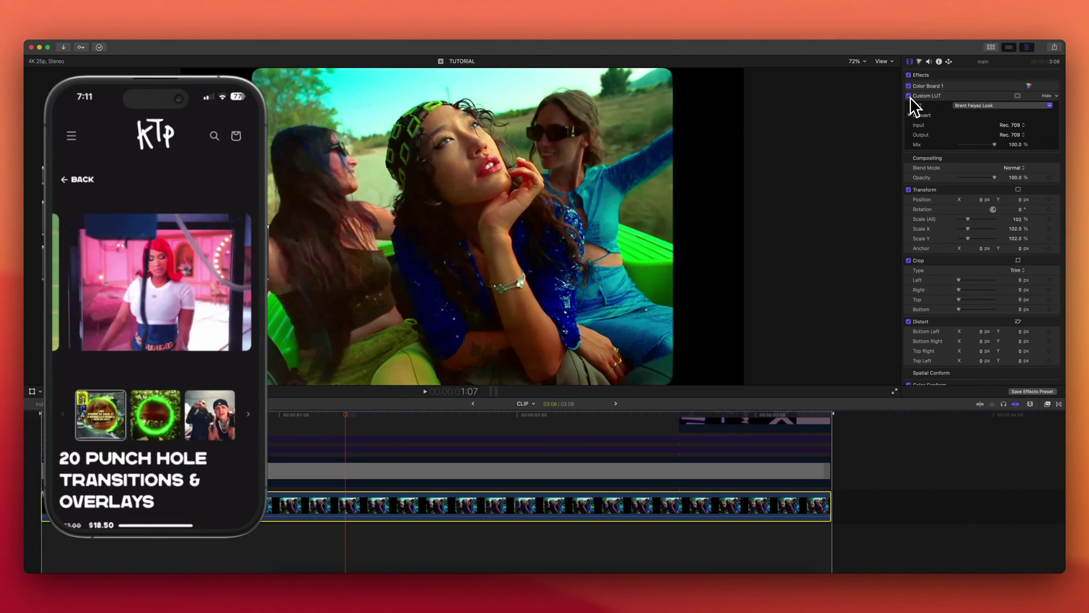
{"action": "left_click", "coordinate": [909, 75]}
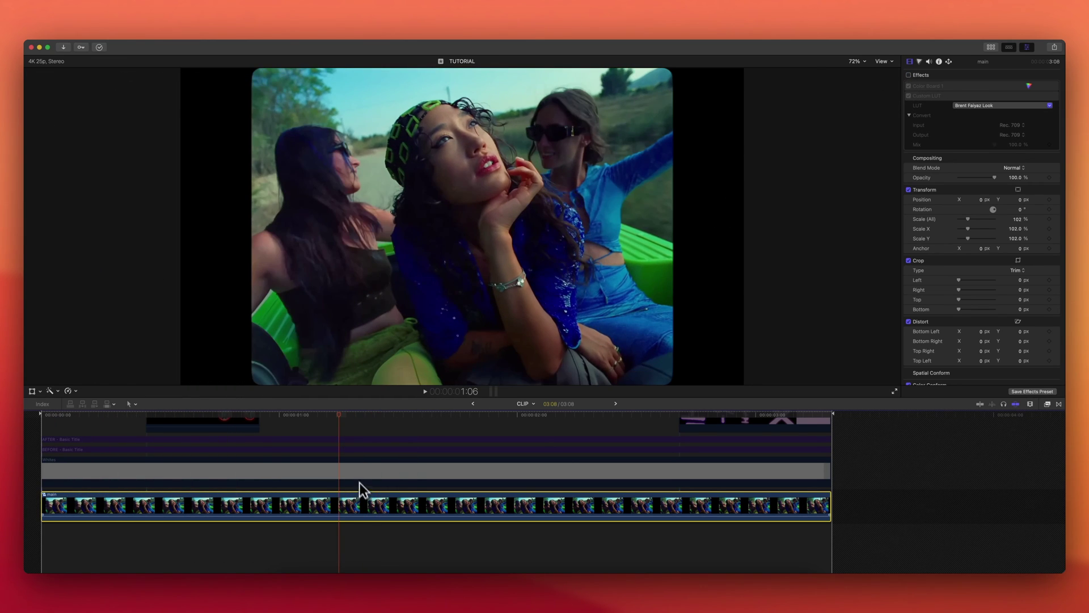
Open the main compound clip, select the tattoo-vid-new2 clip inside it and play the timeline from the beginning.
{"action": "double_click", "coordinate": [361, 500]}
{"action": "left_click", "coordinate": [352, 460]}
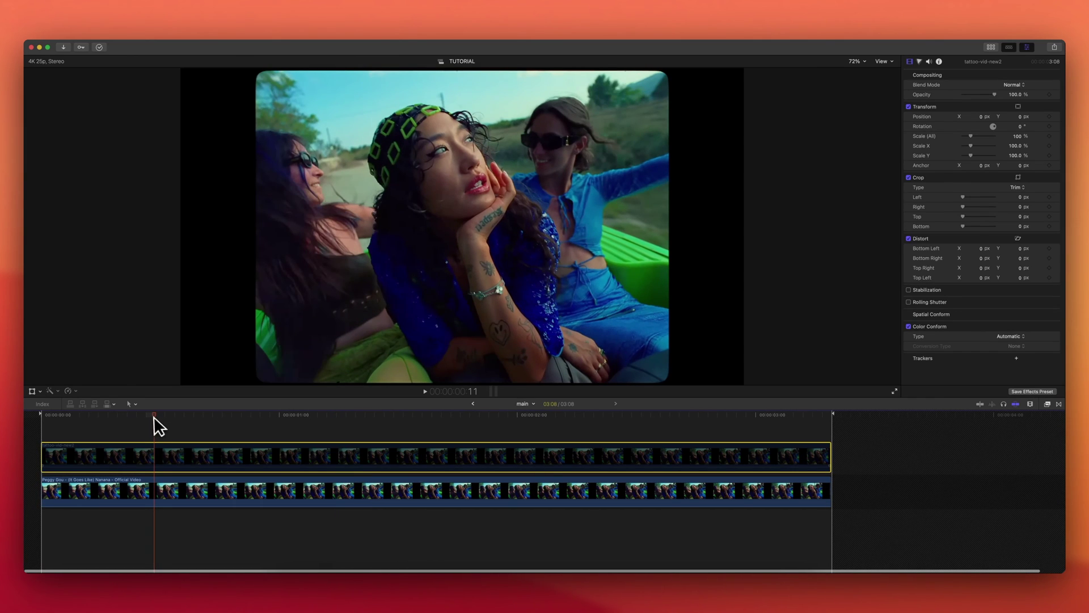
{"action": "key", "text": "Home"}
{"action": "key", "text": "space"}
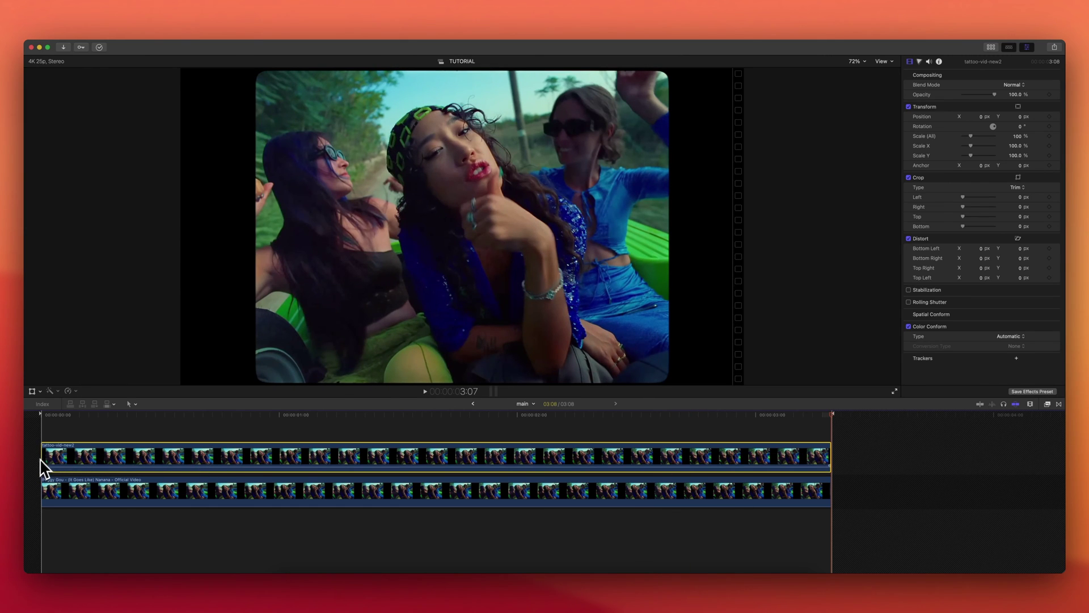
Replay the tattoo-vid-new2 clip inside the main compound clip from the beginning, then return to an earlier frame.
{"action": "left_click", "coordinate": [50, 430]}
{"action": "key", "text": "space"}
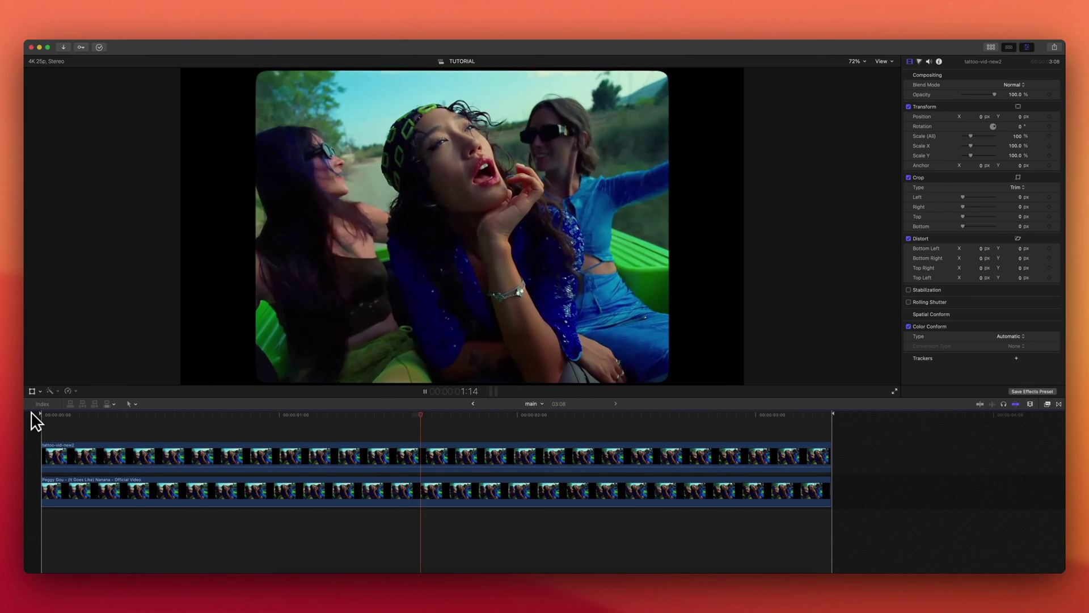
{"action": "left_click", "coordinate": [320, 420]}
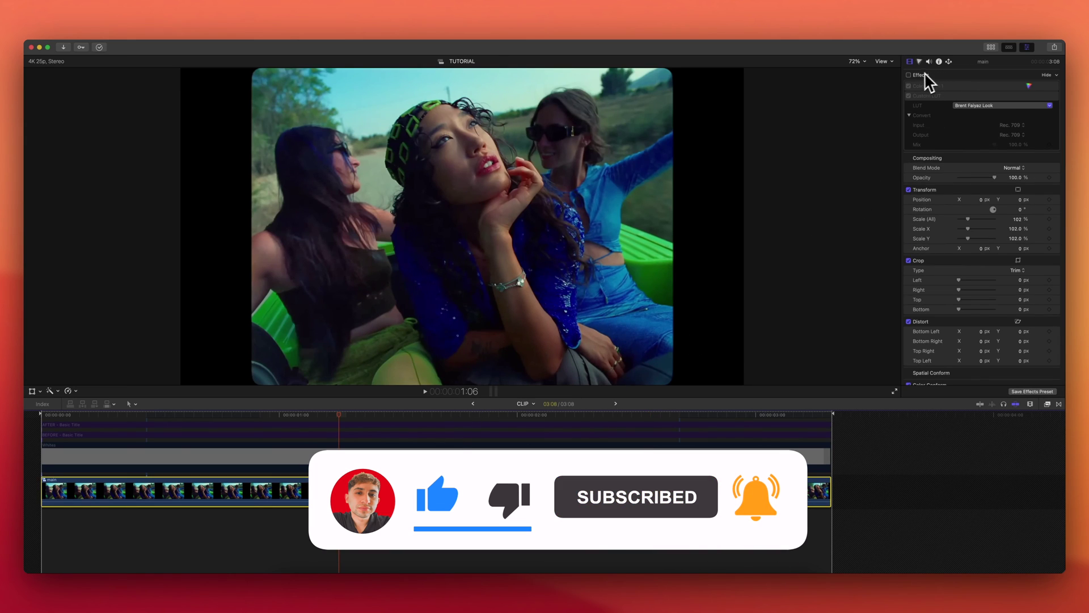
Turn on all effects of the main clip and review the graded shot by playing and scrubbing from the beginning.
{"action": "left_click", "coordinate": [909, 76]}
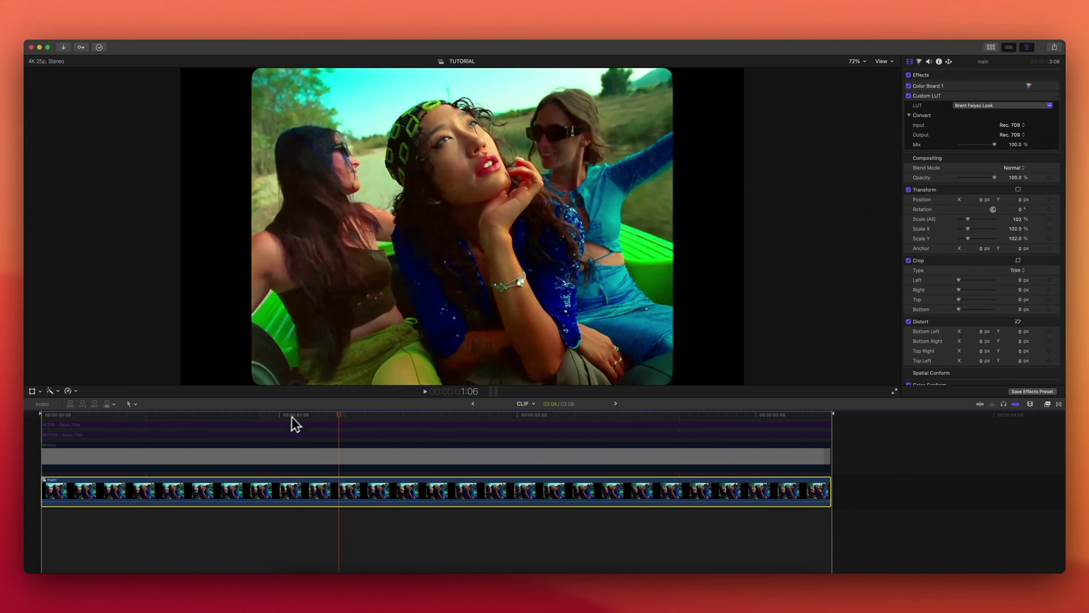
{"action": "left_click_drag", "start_coordinate": [292, 417], "coordinate": [48, 425]}
{"action": "key", "text": "space"}
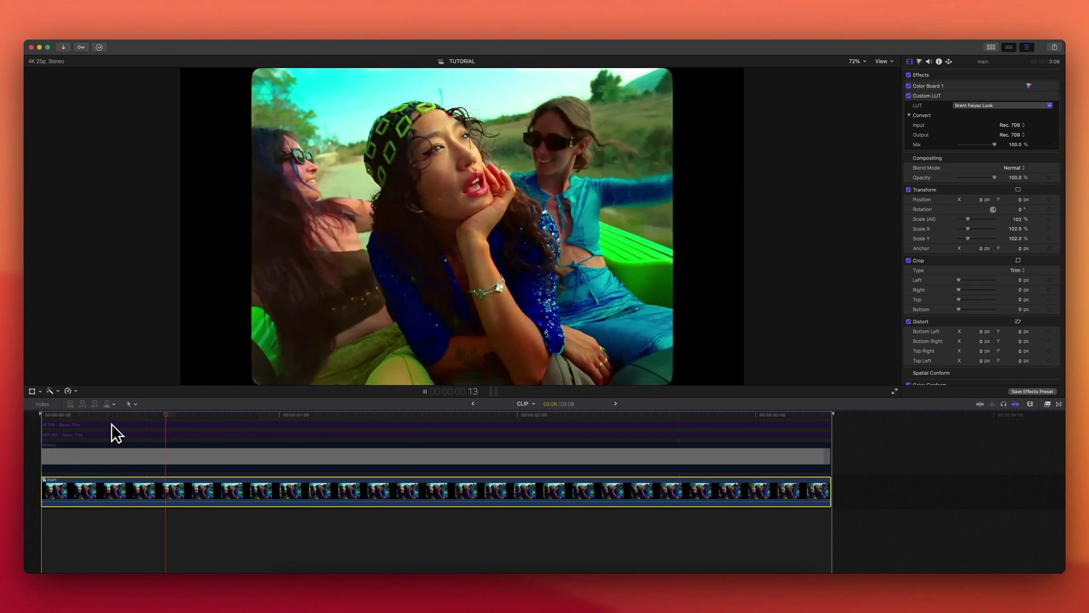
{"action": "key", "text": "space"}
{"action": "left_click_drag", "start_coordinate": [391, 415], "coordinate": [348, 415]}
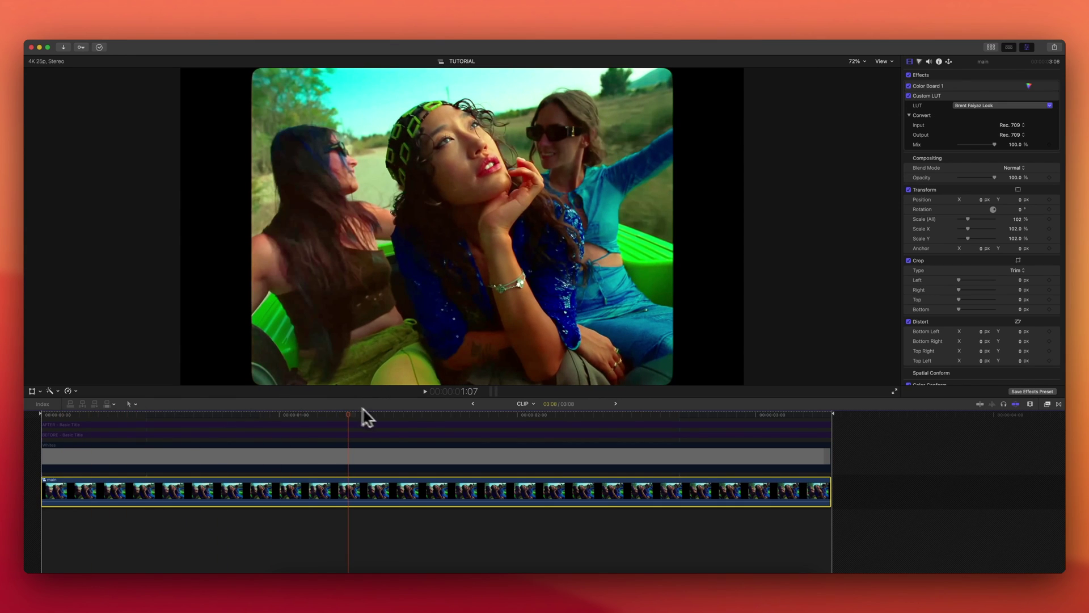
Enable the disabled overlay clips 1 and SCRIBBLE_FILM_LEADER 29 above the titles in the timeline.
{"action": "scroll", "coordinate": [392, 424], "scroll_direction": "up", "scroll_amount": 3}
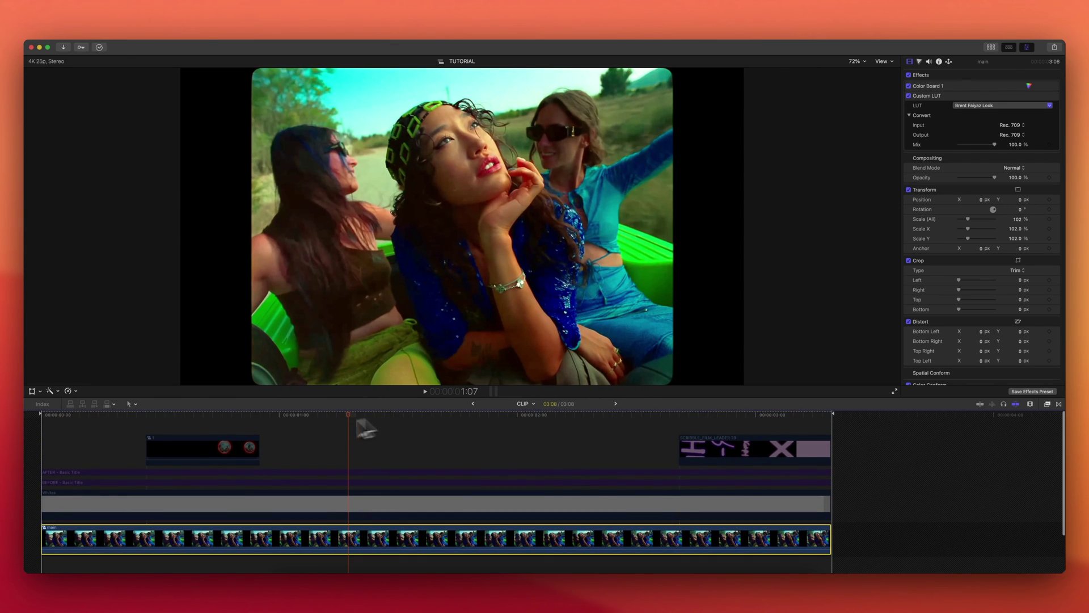
{"action": "left_click", "coordinate": [176, 451]}
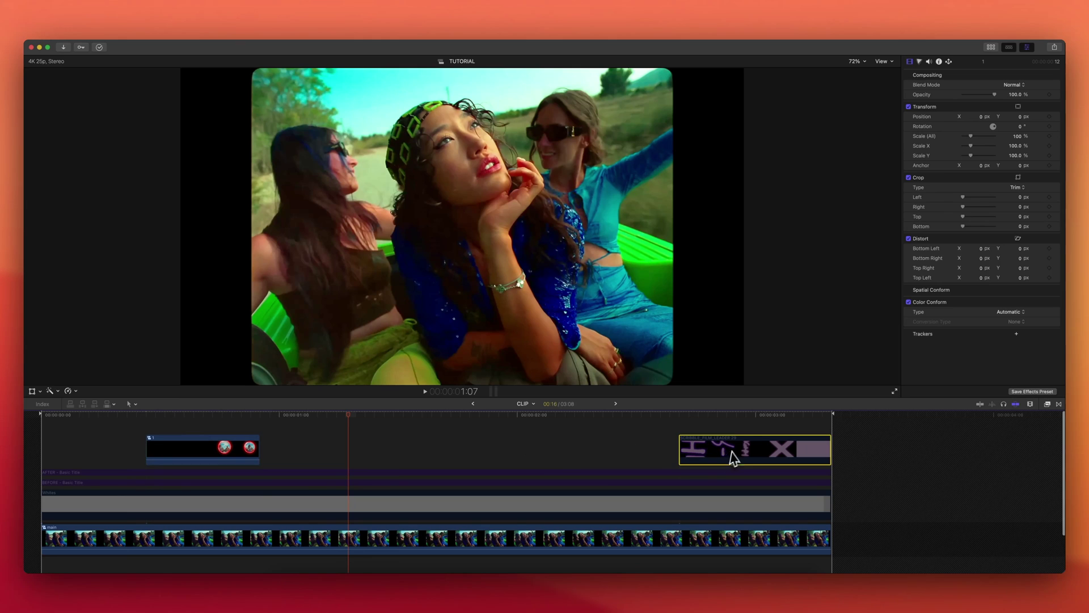
{"action": "key", "text": "v"}
Play the timeline from just before overlay clip 1 through the end, then scrub back over the portal effect.
{"action": "left_click_drag", "start_coordinate": [590, 414], "coordinate": [135, 421]}
{"action": "key", "text": "space"}
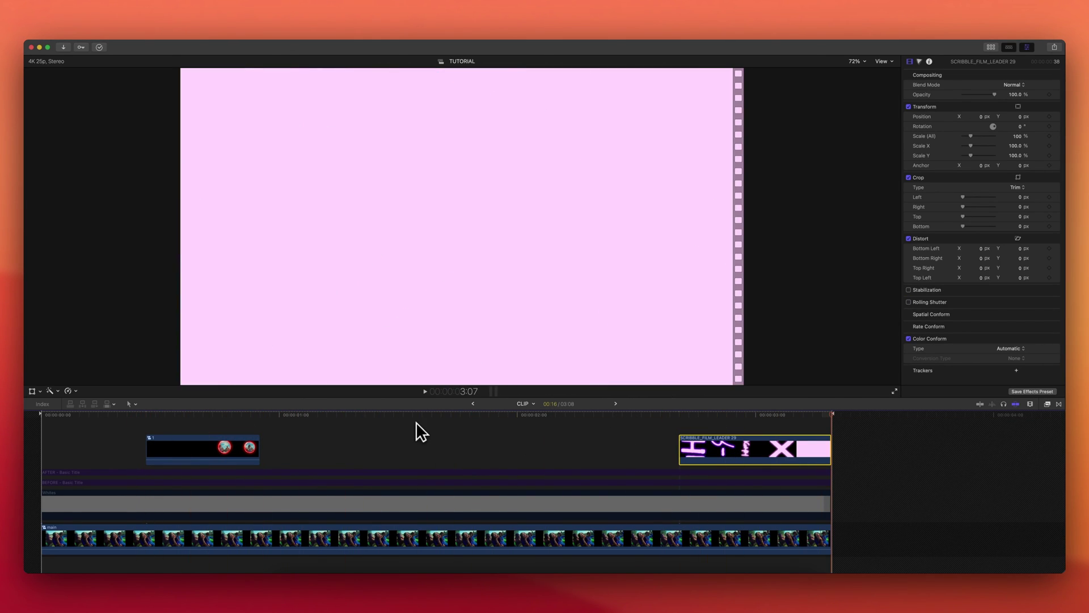
{"action": "left_click_drag", "start_coordinate": [417, 420], "coordinate": [215, 416]}
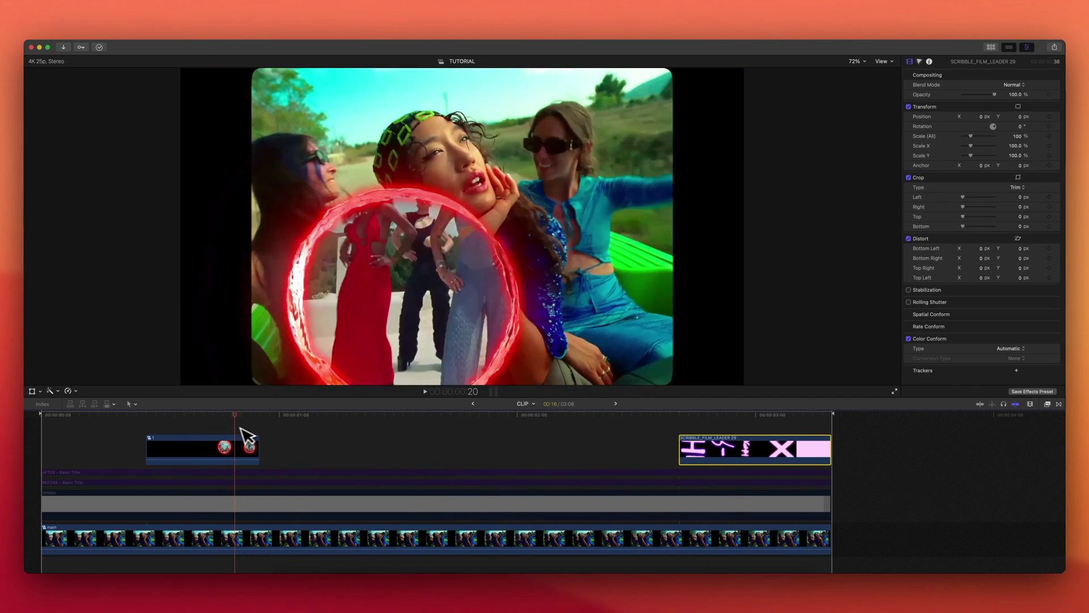
{"action": "scroll", "coordinate": [190, 417], "scroll_direction": "down", "scroll_amount": 1}
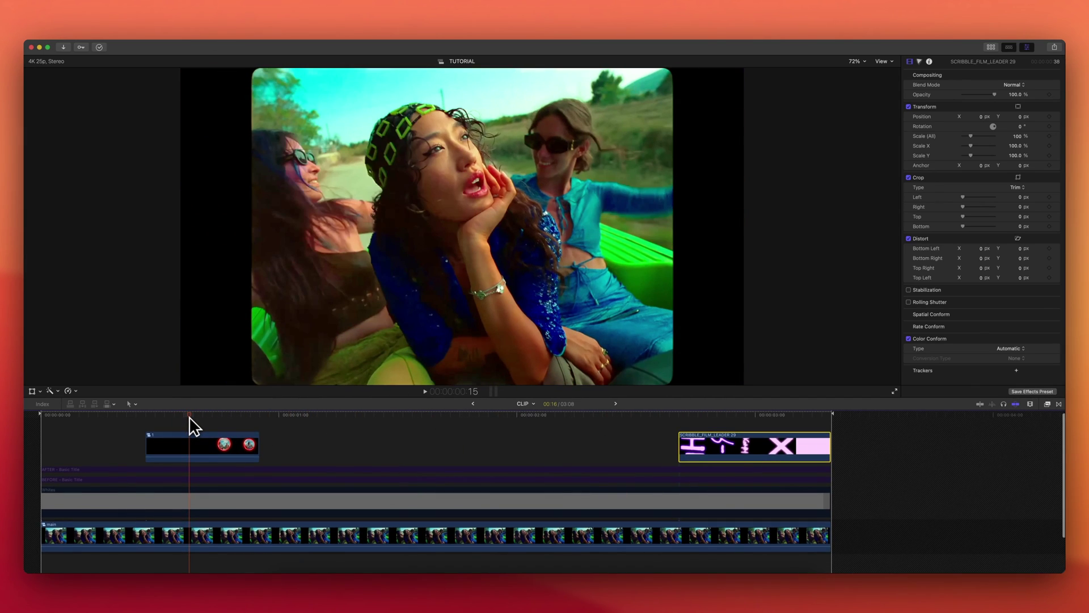